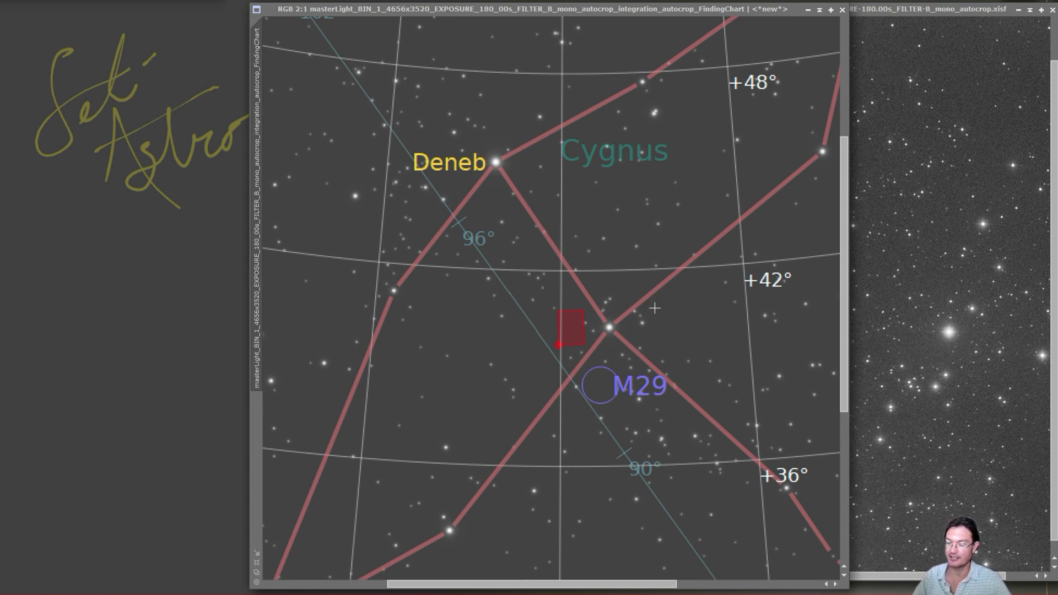
Step: Iconize the FindingChart and zoom in and out across the R and G channel masters
{"action": "left_click", "coordinate": [807, 10]}
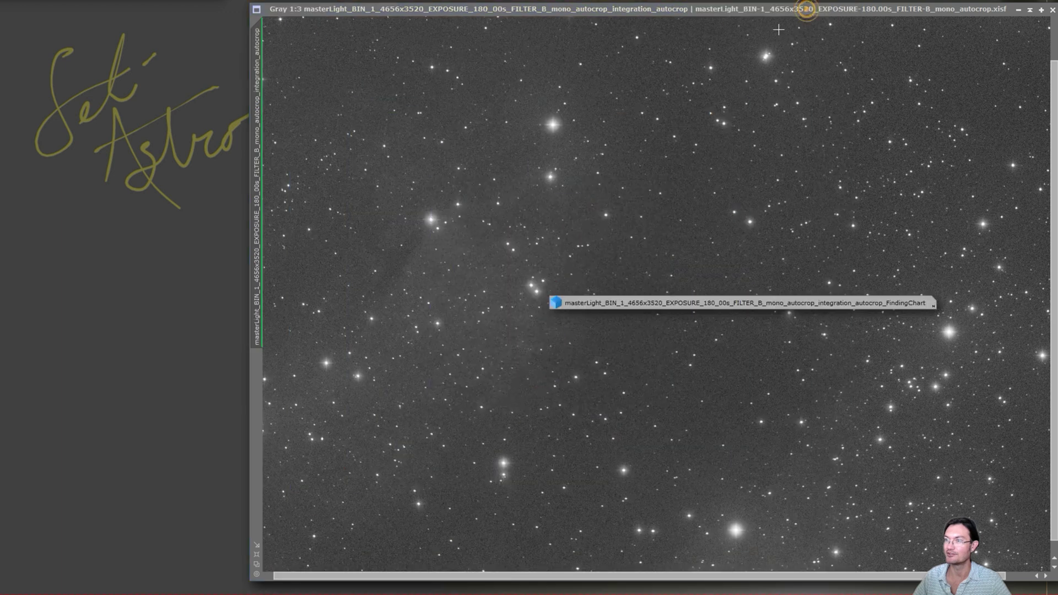
{"action": "left_click", "coordinate": [614, 304]}
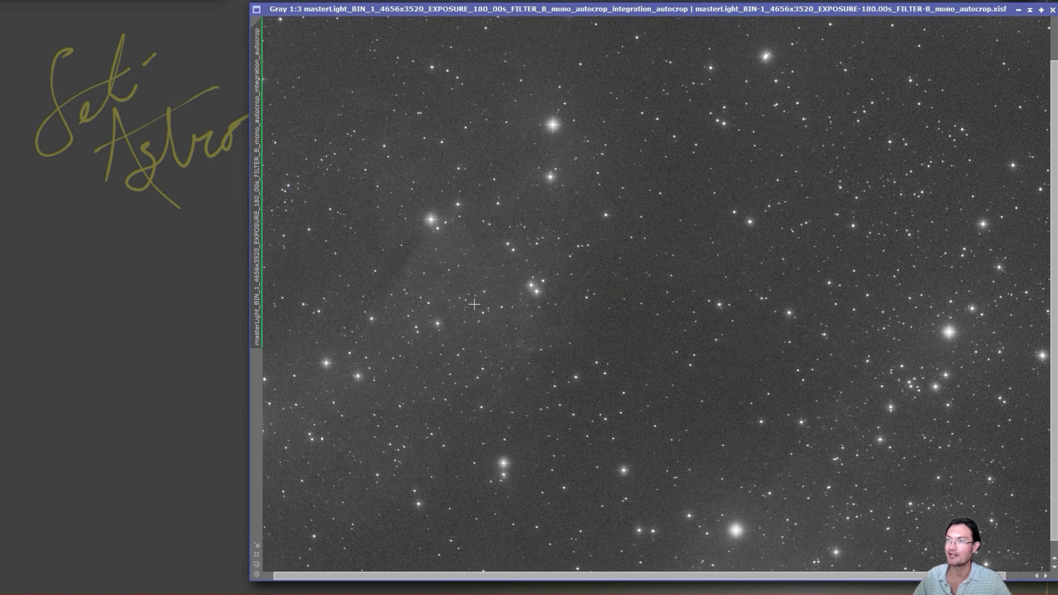
{"action": "key", "text": "ctrl+Tab"}
{"action": "key", "text": "ctrl+Tab"}
{"action": "key", "text": "ctrl+Tab"}
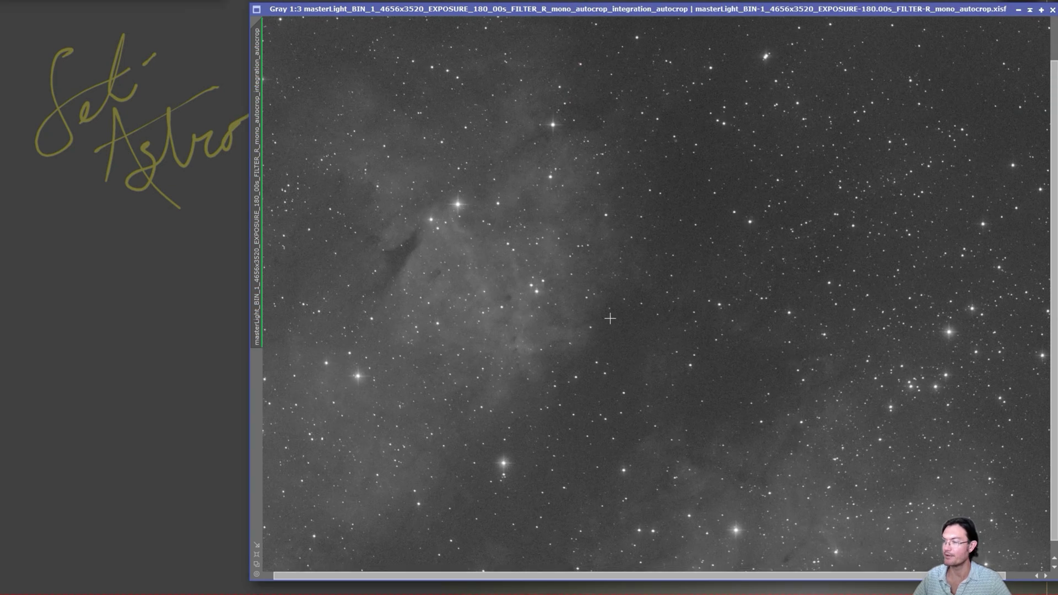
{"action": "scroll", "coordinate": [609, 318], "scroll_direction": "up", "scroll_amount": 3}
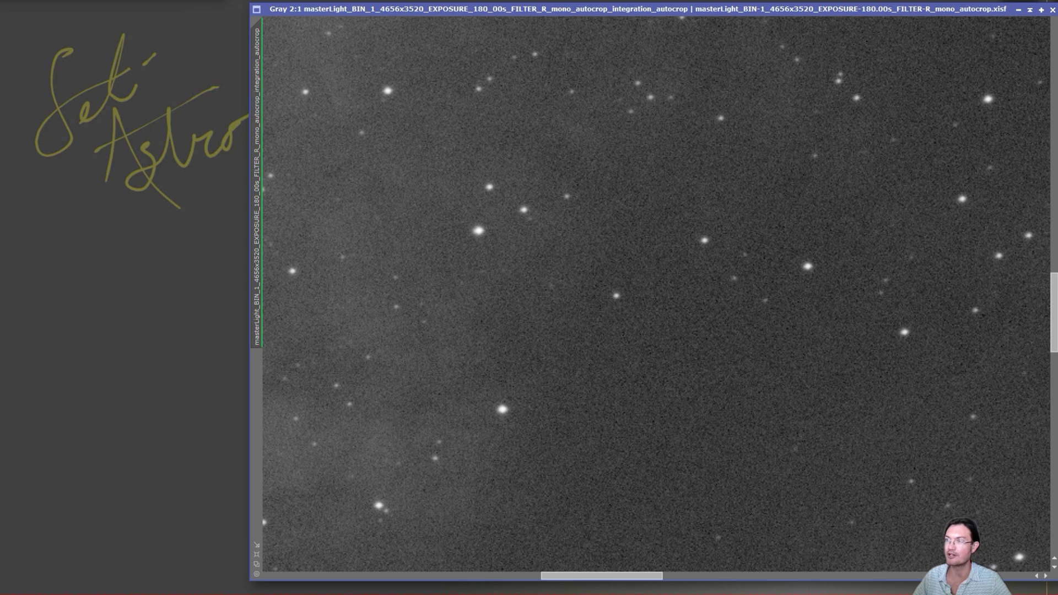
{"action": "scroll", "coordinate": [633, 226], "scroll_direction": "down", "scroll_amount": 1}
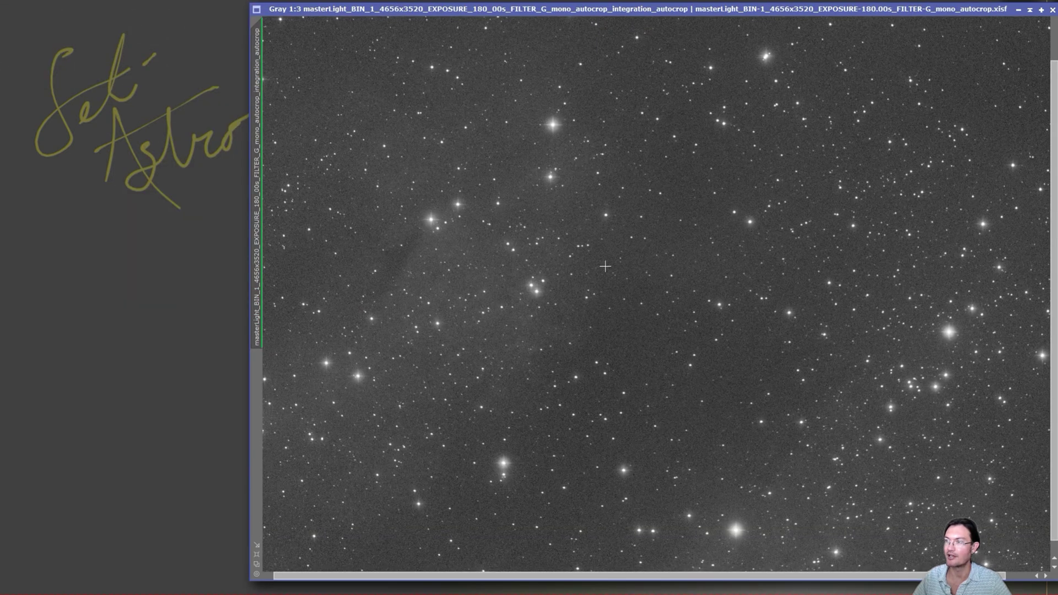
{"action": "scroll", "coordinate": [617, 310], "scroll_direction": "up", "scroll_amount": 2}
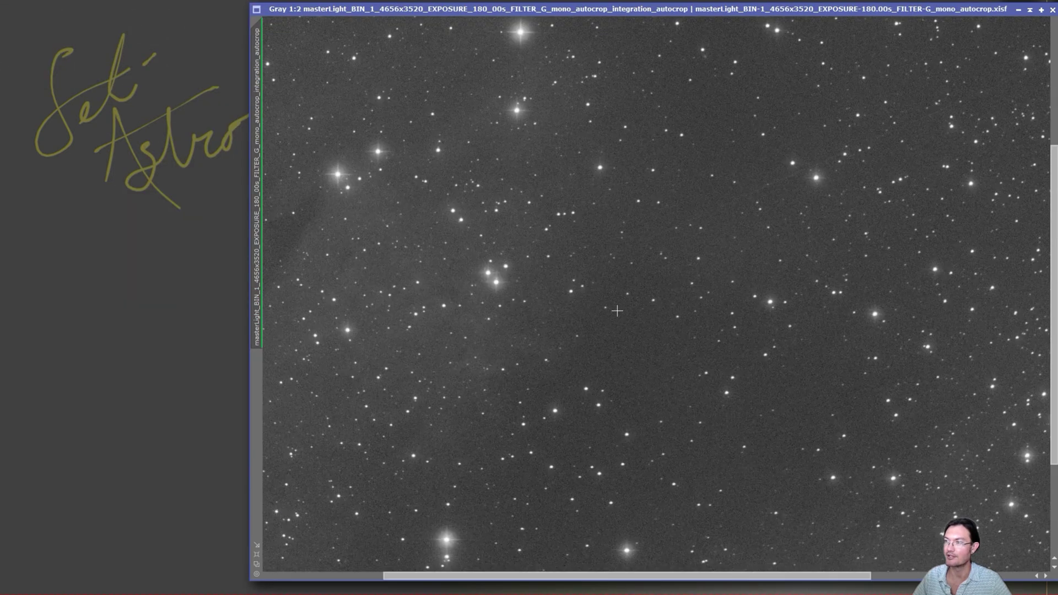
{"action": "scroll", "coordinate": [485, 289], "scroll_direction": "right", "scroll_amount": 2}
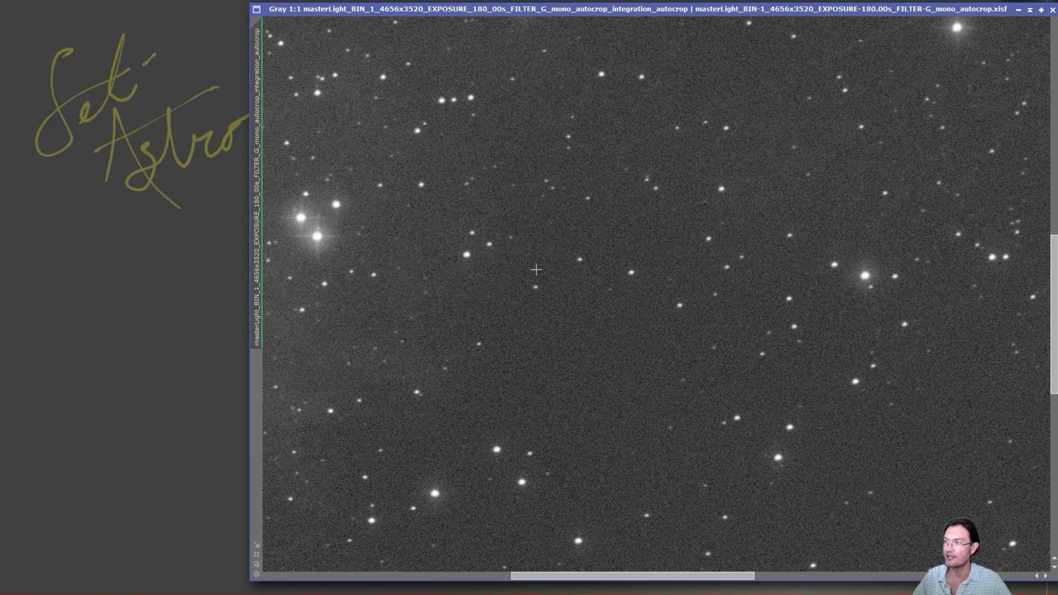
{"action": "scroll", "coordinate": [528, 267], "scroll_direction": "up", "scroll_amount": 1}
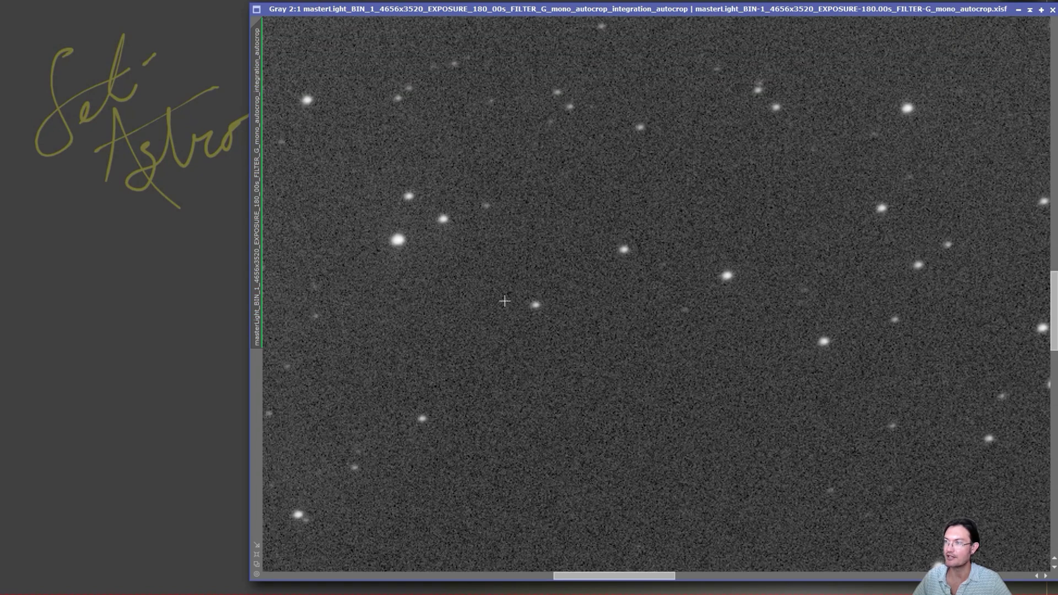
Step: Read pixel values on stars in the G master, then minimize it
{"action": "mouse_move", "coordinate": [724, 277]}
{"action": "left_mouse_down"}
{"action": "mouse_move", "coordinate": [710, 284]}
{"action": "mouse_move", "coordinate": [726, 288]}
{"action": "left_mouse_up"}
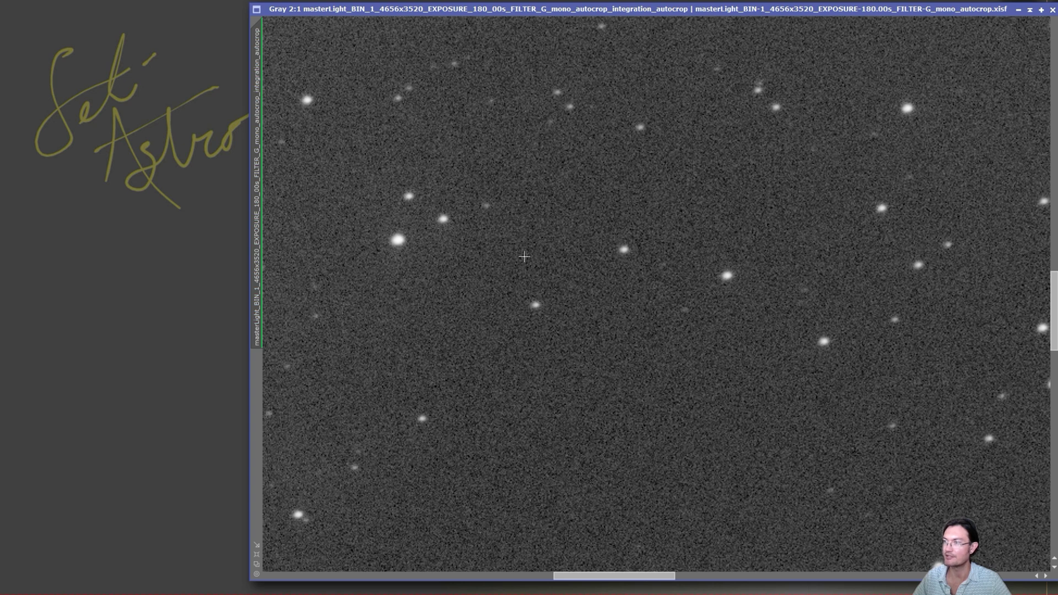
{"action": "scroll", "coordinate": [739, 297], "scroll_direction": "down", "scroll_amount": 2}
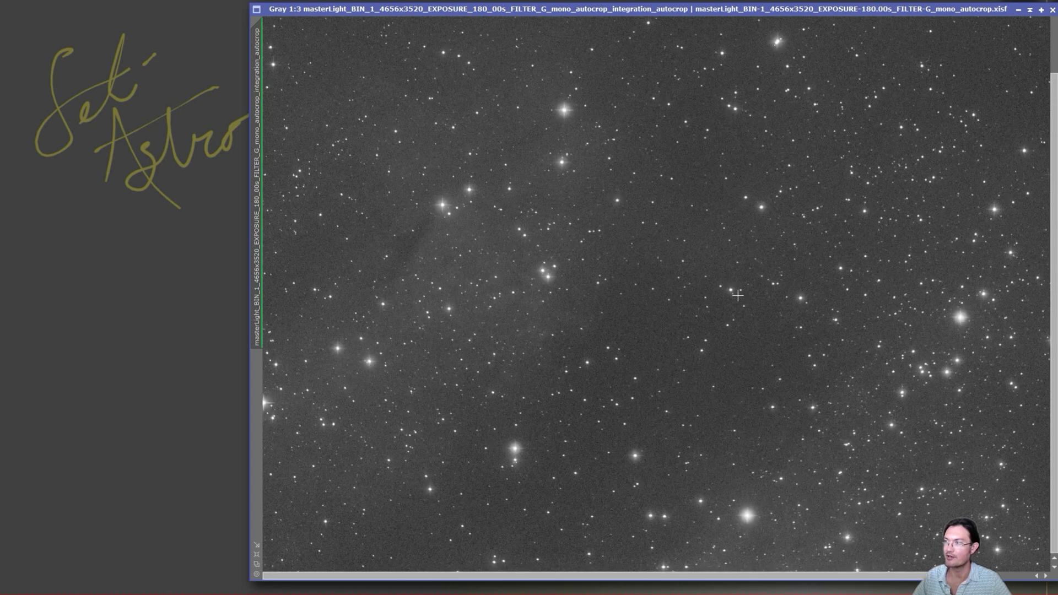
{"action": "scroll", "coordinate": [736, 297], "scroll_direction": "down", "scroll_amount": 2}
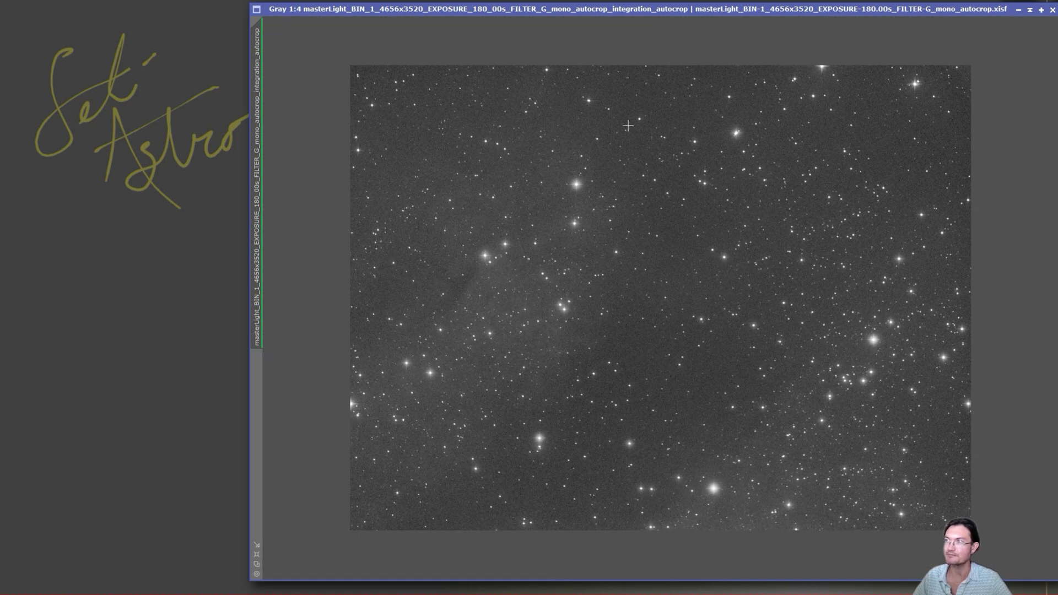
{"action": "scroll", "coordinate": [619, 151], "scroll_direction": "up", "scroll_amount": 1}
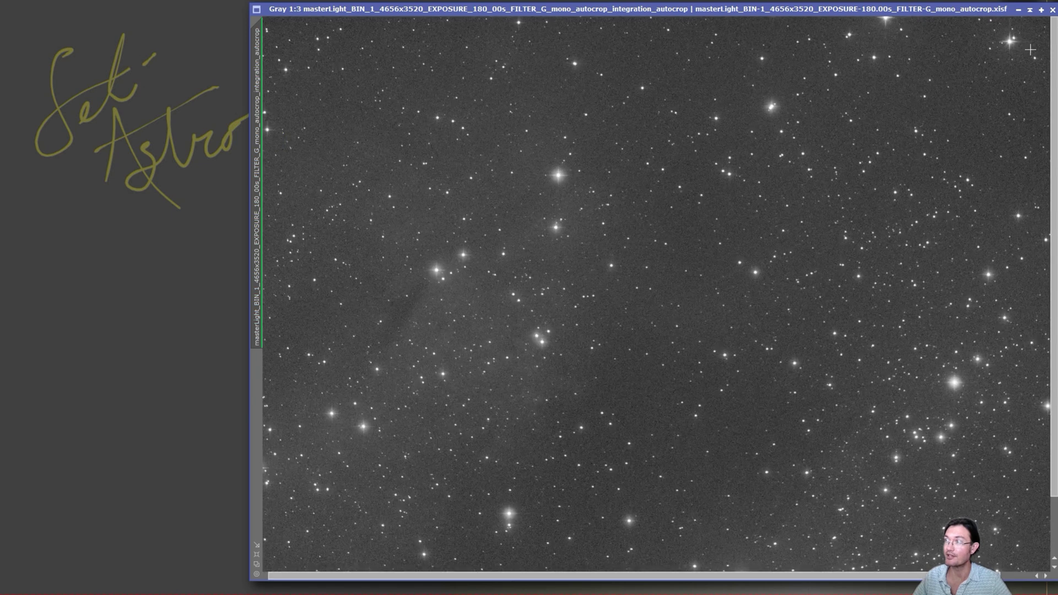
{"action": "left_click", "coordinate": [1026, 11]}
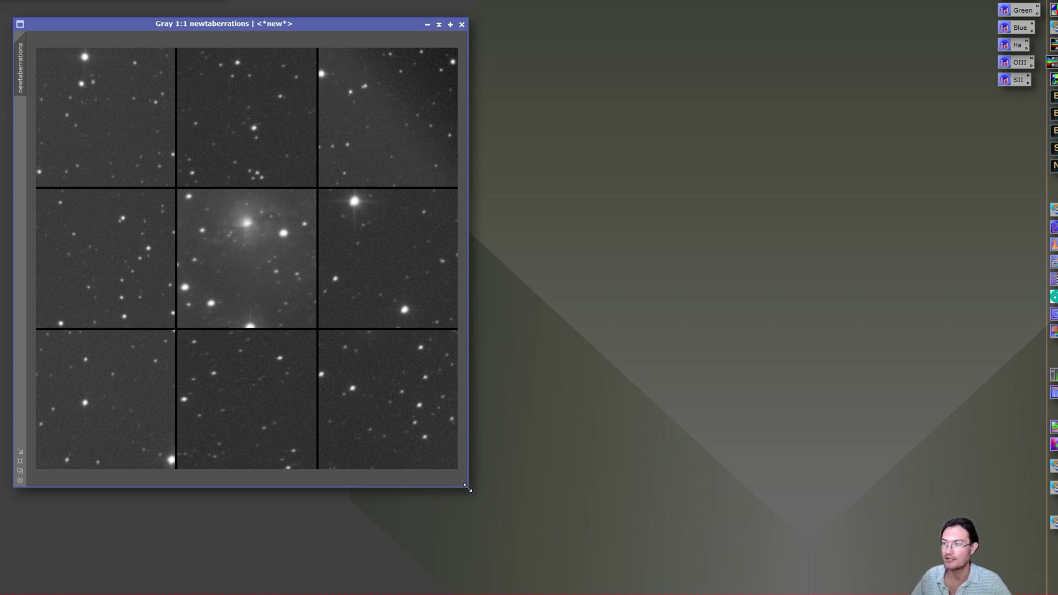
Step: Enlarge the newtaberrations mosaic window and zoom between 1:1 and 2:1 to check each tile's stars
{"action": "left_click_drag", "start_coordinate": [465, 488], "coordinate": [600, 594]}
{"action": "scroll", "coordinate": [383, 351], "scroll_direction": "up", "scroll_amount": 1}
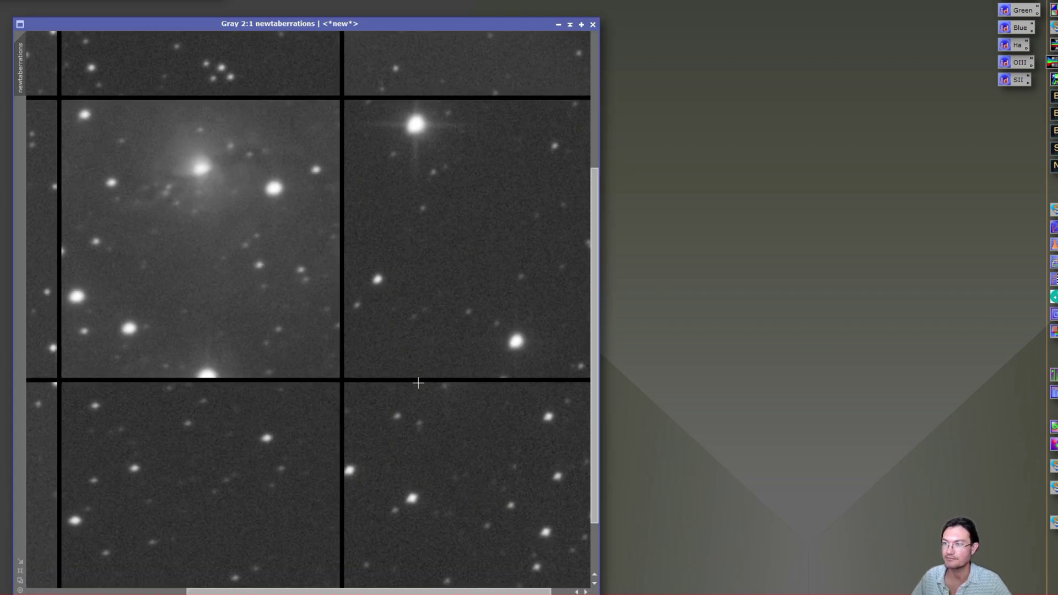
{"action": "mouse_move", "coordinate": [441, 591]}
{"action": "left_mouse_down"}
{"action": "mouse_move", "coordinate": [460, 590]}
{"action": "mouse_move", "coordinate": [356, 590]}
{"action": "mouse_move", "coordinate": [456, 584]}
{"action": "left_mouse_up"}
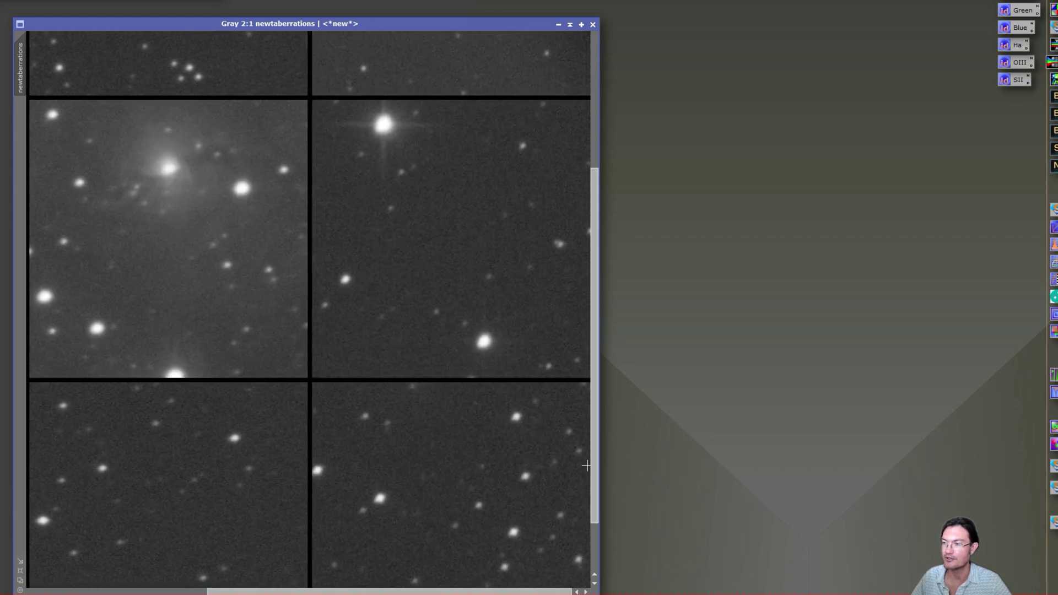
{"action": "scroll", "coordinate": [594, 465], "scroll_direction": "down", "scroll_amount": 2}
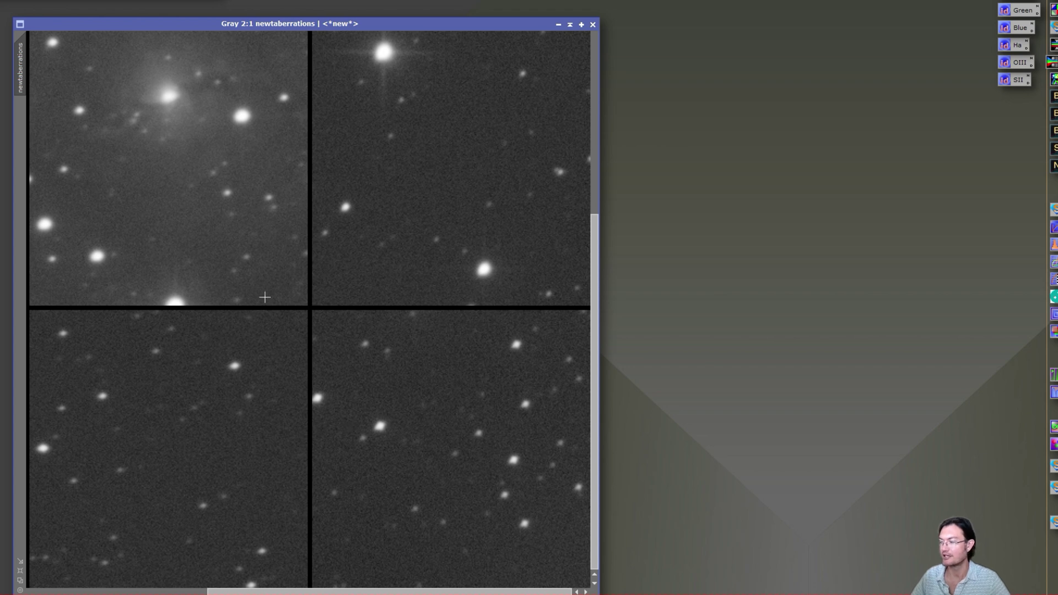
{"action": "scroll", "coordinate": [329, 308], "scroll_direction": "down", "scroll_amount": 1}
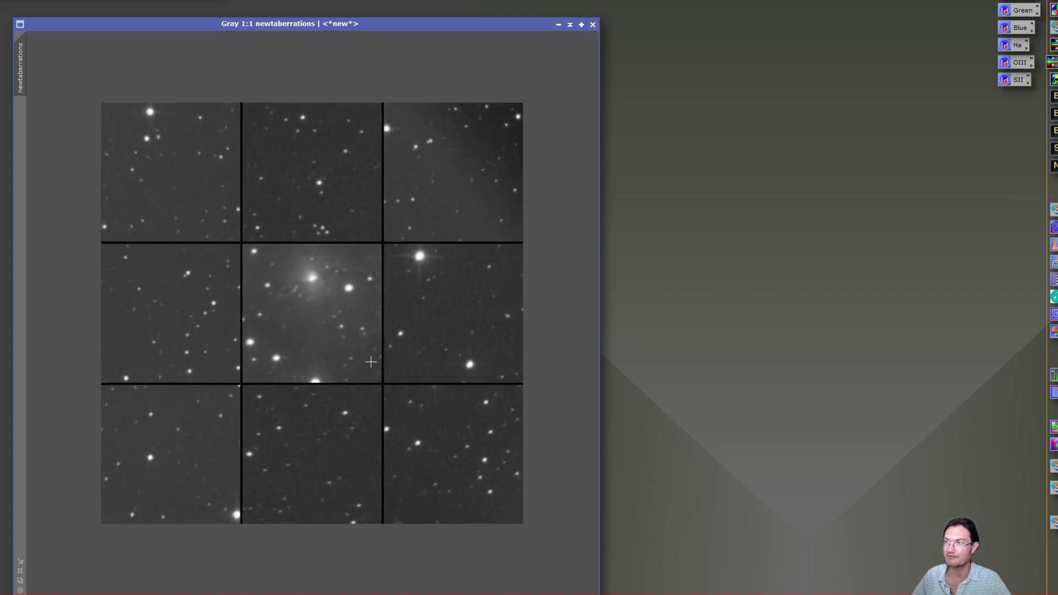
{"action": "scroll", "coordinate": [159, 314], "scroll_direction": "up", "scroll_amount": 1}
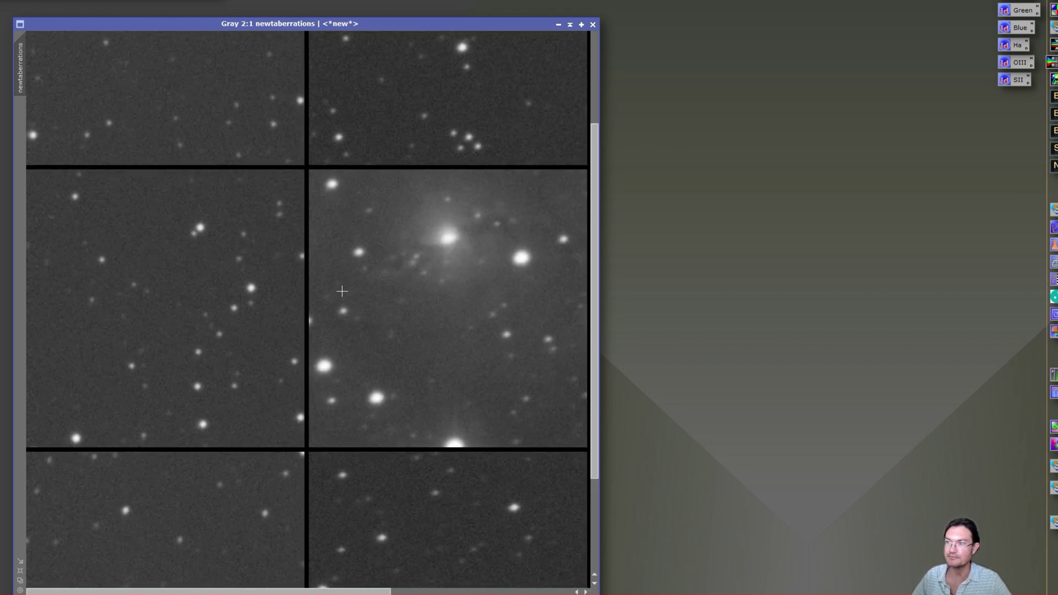
{"action": "scroll", "coordinate": [299, 371], "scroll_direction": "down", "scroll_amount": 1}
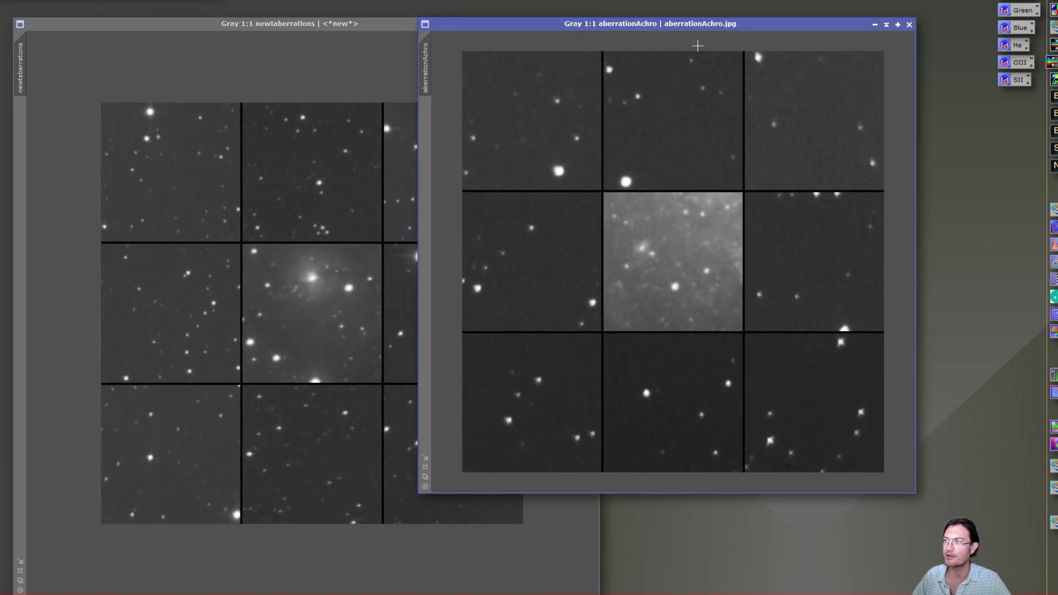
Step: Arrange the newtaberrations and aberrationAchro mosaic windows side by side
{"action": "left_click_drag", "start_coordinate": [698, 28], "coordinate": [840, 29]}
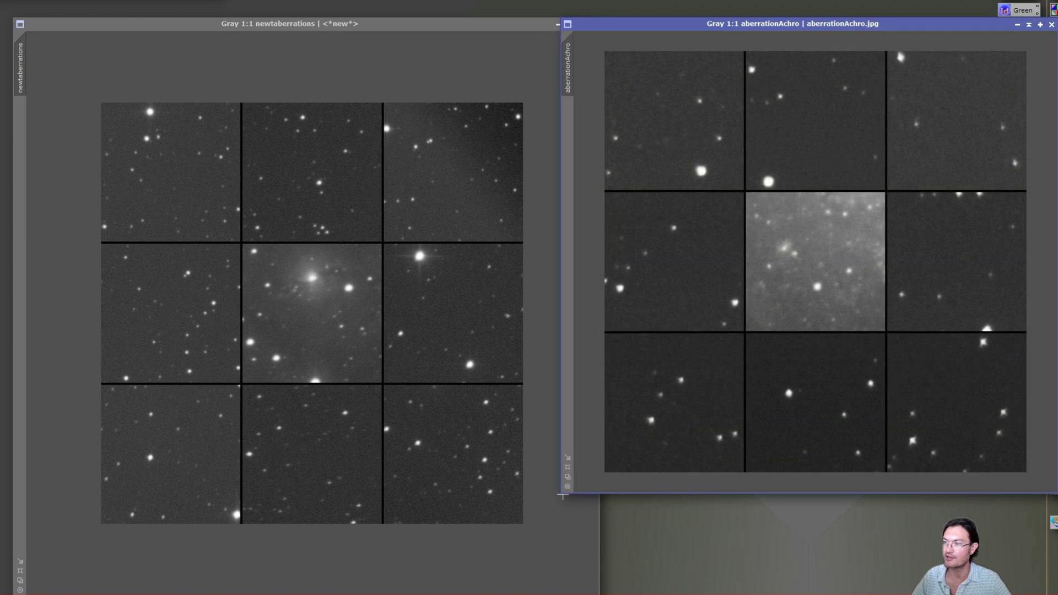
{"action": "left_click", "coordinate": [561, 496]}
{"action": "left_click", "coordinate": [664, 468]}
{"action": "left_click_drag", "start_coordinate": [562, 492], "coordinate": [500, 593]}
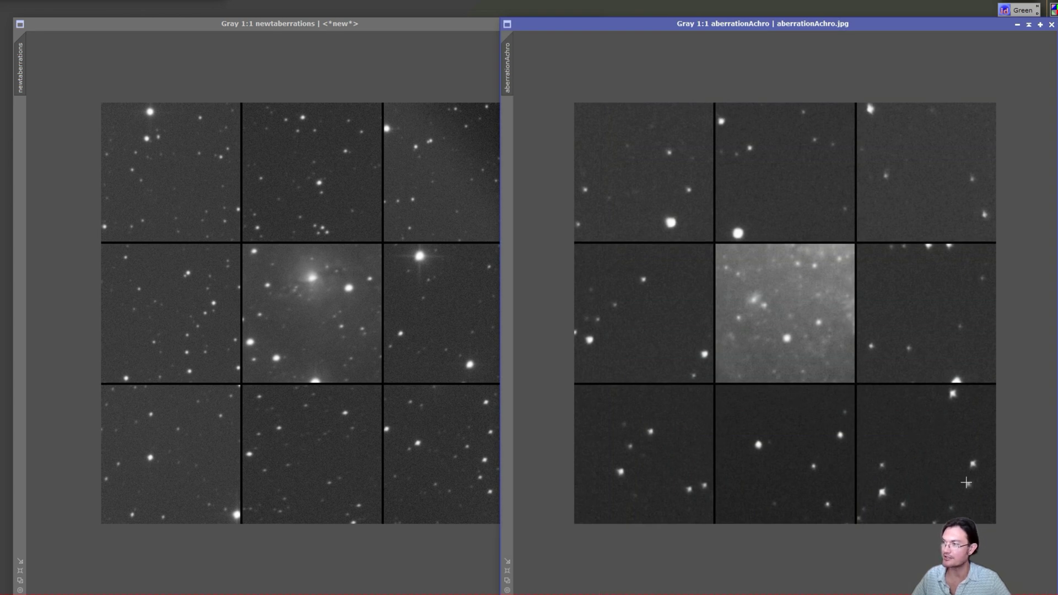
Step: Read star pixel values in aberrationAchro and alternate which mosaic is in front
{"action": "left_click_drag", "start_coordinate": [969, 479], "coordinate": [619, 473]}
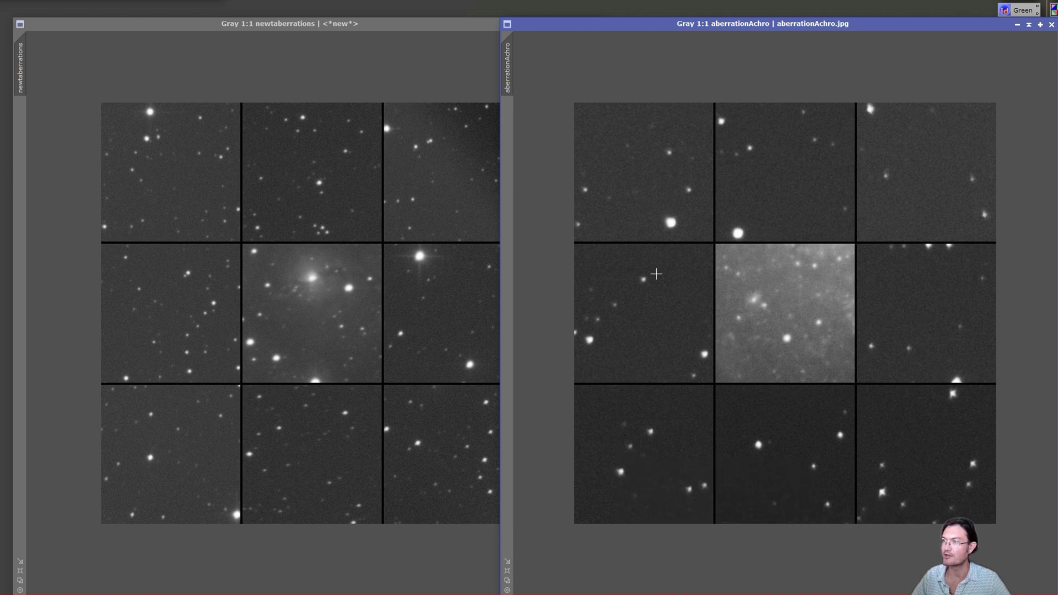
{"action": "left_click_drag", "start_coordinate": [582, 331], "coordinate": [881, 198]}
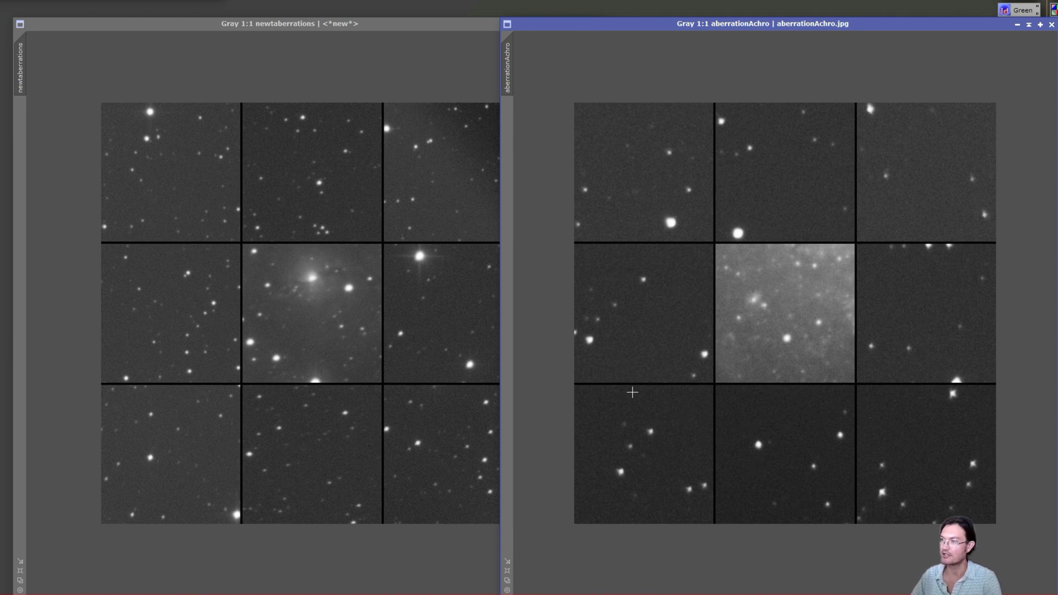
{"action": "left_click", "coordinate": [198, 353]}
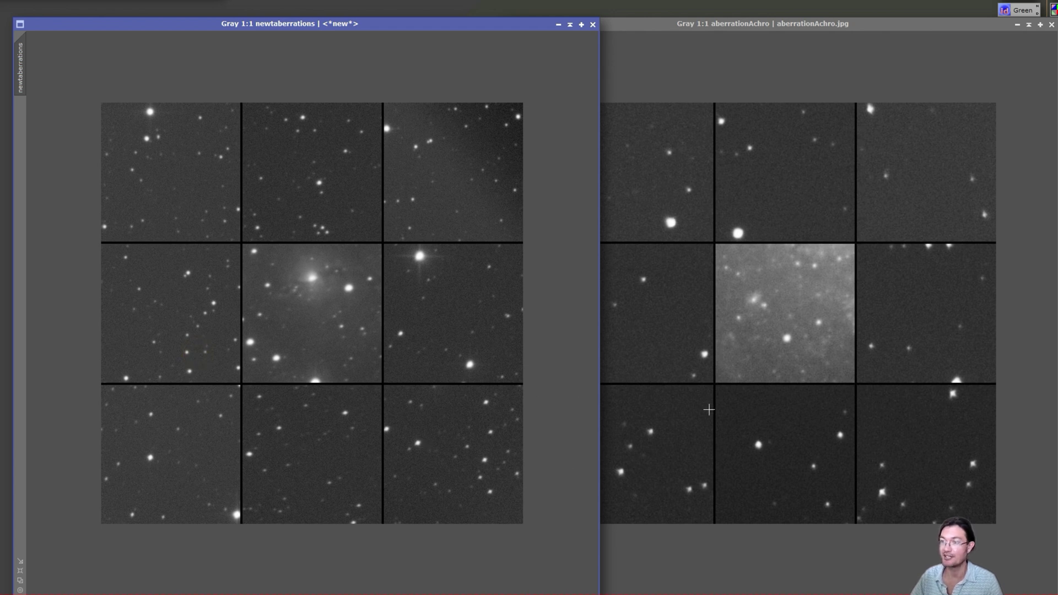
{"action": "left_click", "coordinate": [709, 404]}
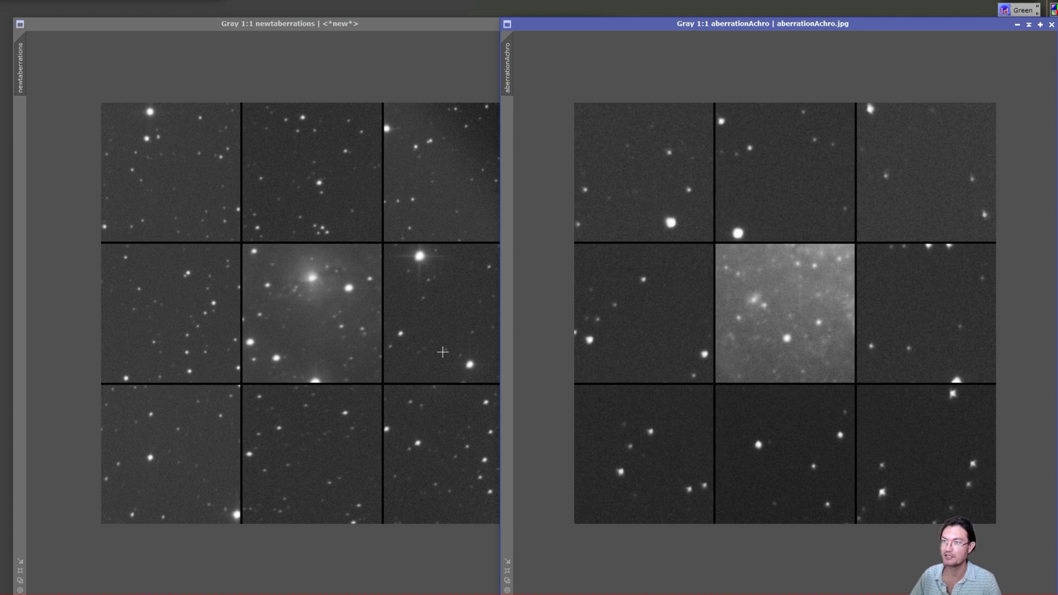
{"action": "left_click", "coordinate": [214, 339]}
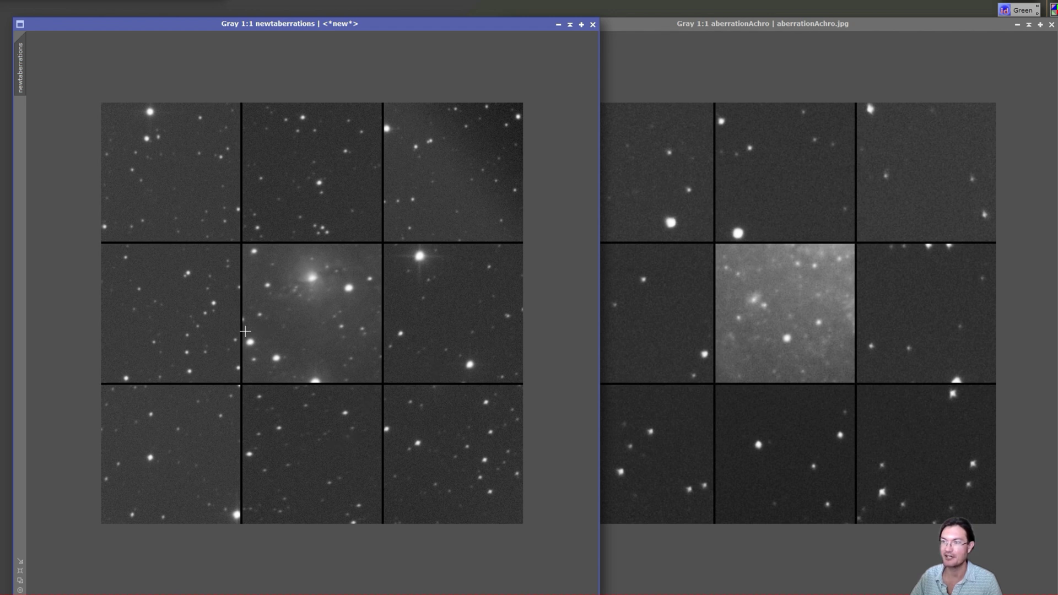
Step: Minimize aberrationAchro and place the enlarged aberrationC8 mosaic beside newtaberrations
{"action": "left_click", "coordinate": [1017, 24]}
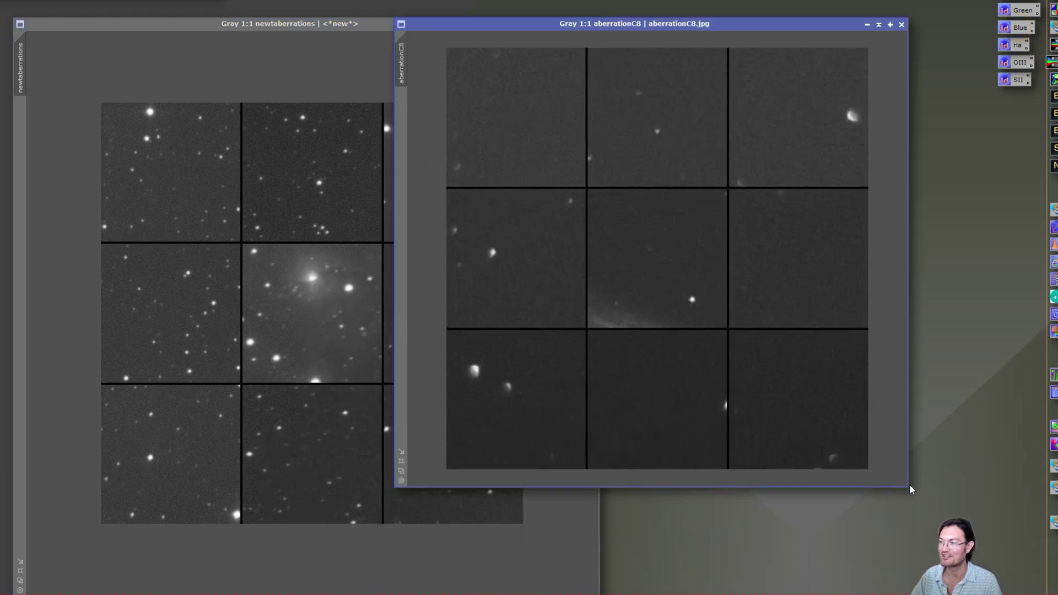
{"action": "double_click", "coordinate": [909, 489]}
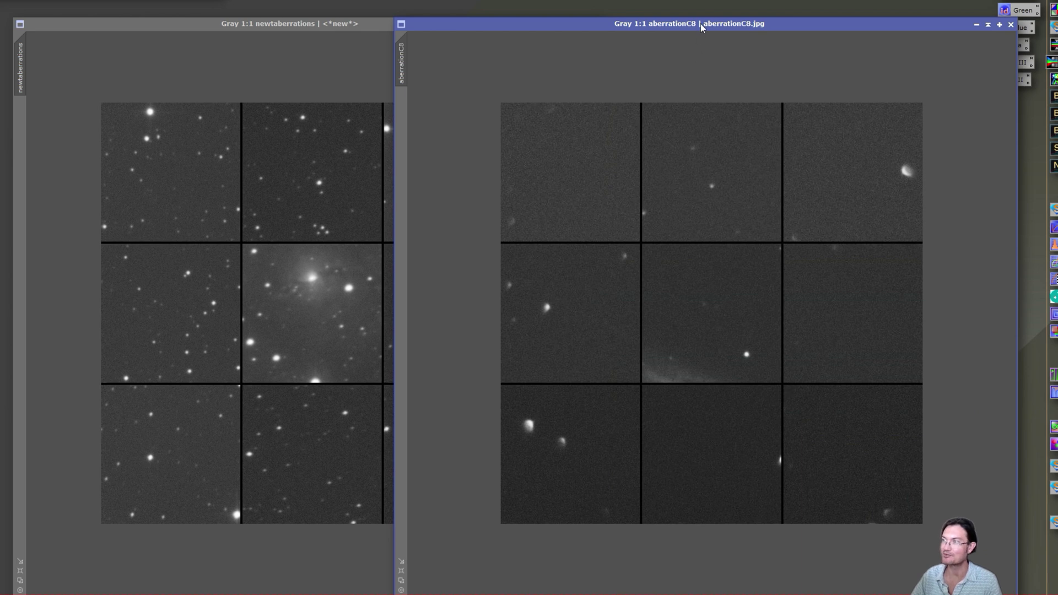
{"action": "left_click_drag", "start_coordinate": [700, 25], "coordinate": [790, 27]}
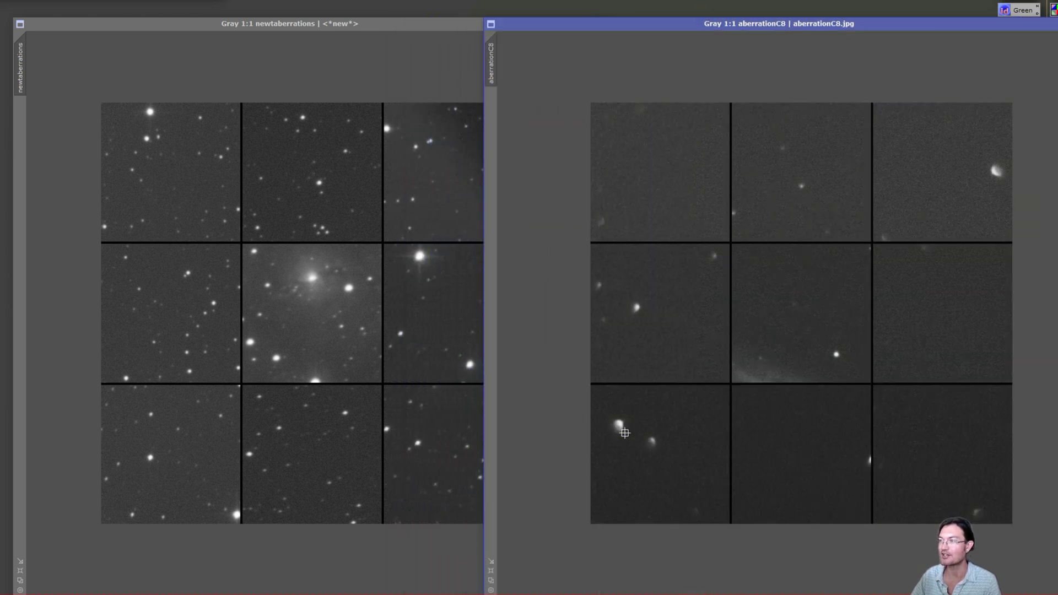
Step: Check pixel values of stars in the C8 mosaic's corner tiles, then bring newtaberrations forward
{"action": "mouse_move", "coordinate": [624, 433]}
{"action": "left_mouse_down"}
{"action": "mouse_move", "coordinate": [612, 419]}
{"action": "mouse_move", "coordinate": [623, 431]}
{"action": "left_mouse_up"}
{"action": "left_click_drag", "start_coordinate": [1003, 166], "coordinate": [1003, 172]}
{"action": "left_click_drag", "start_coordinate": [635, 298], "coordinate": [813, 478]}
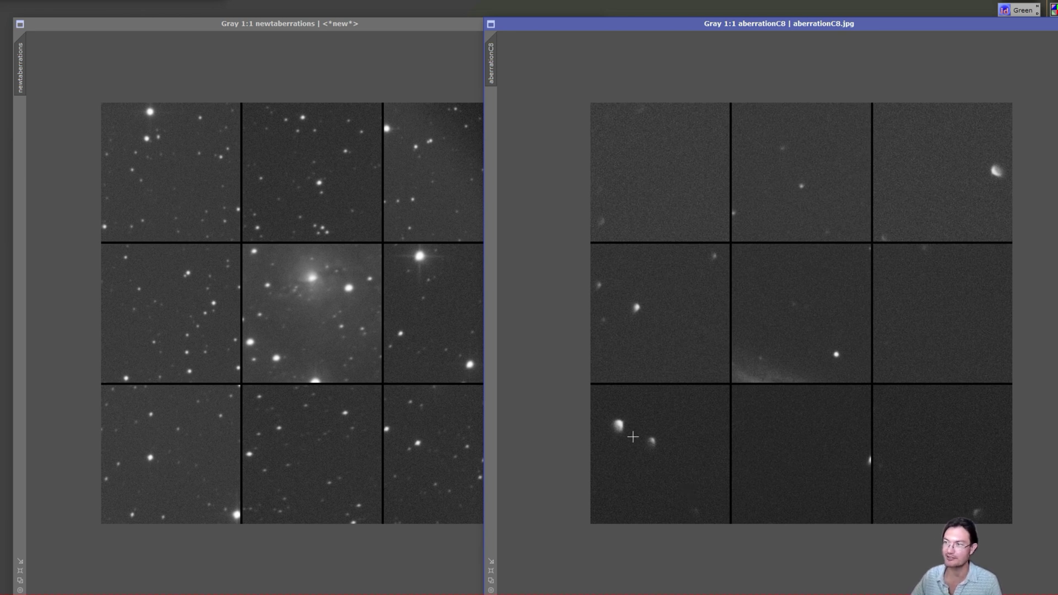
{"action": "left_click_drag", "start_coordinate": [616, 430], "coordinate": [907, 290]}
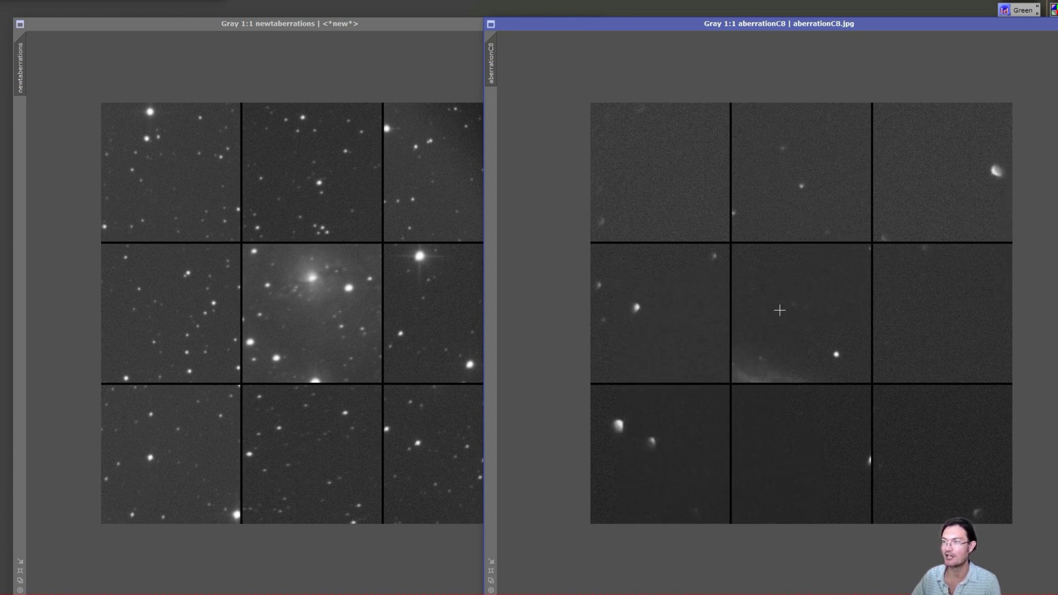
{"action": "left_click", "coordinate": [381, 356]}
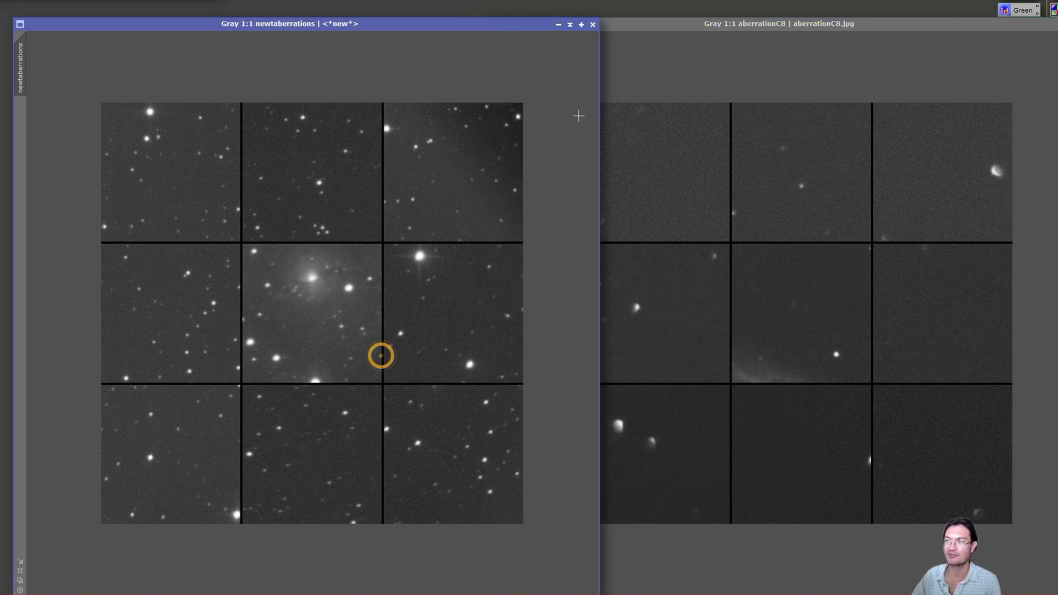
Step: Close both mosaics, view the R-filter masterLight zoomed out to 1:4, then iconize it
{"action": "left_click", "coordinate": [557, 24]}
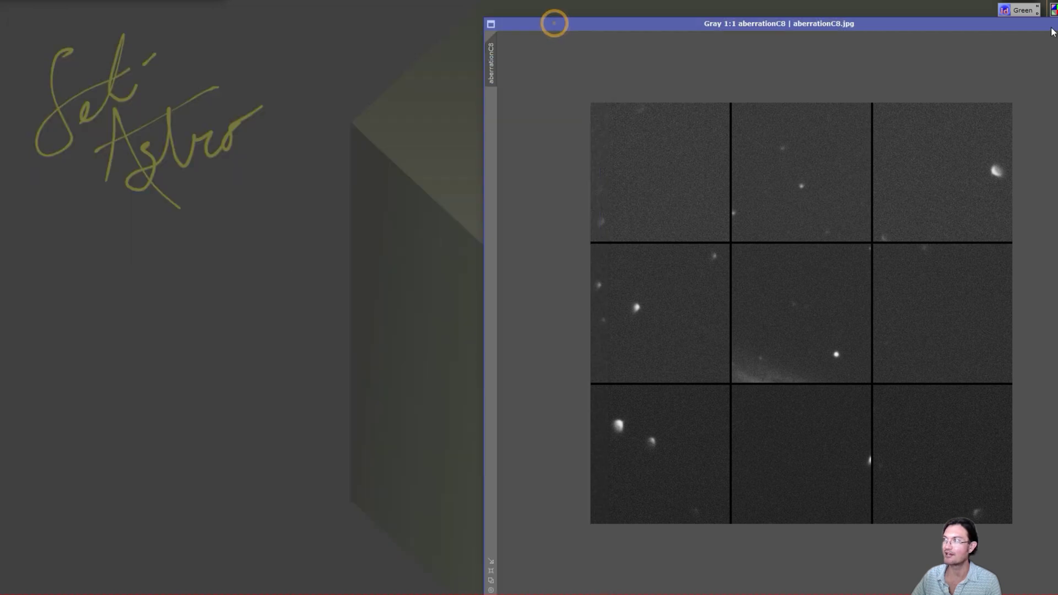
{"action": "key", "text": "ctrl+w"}
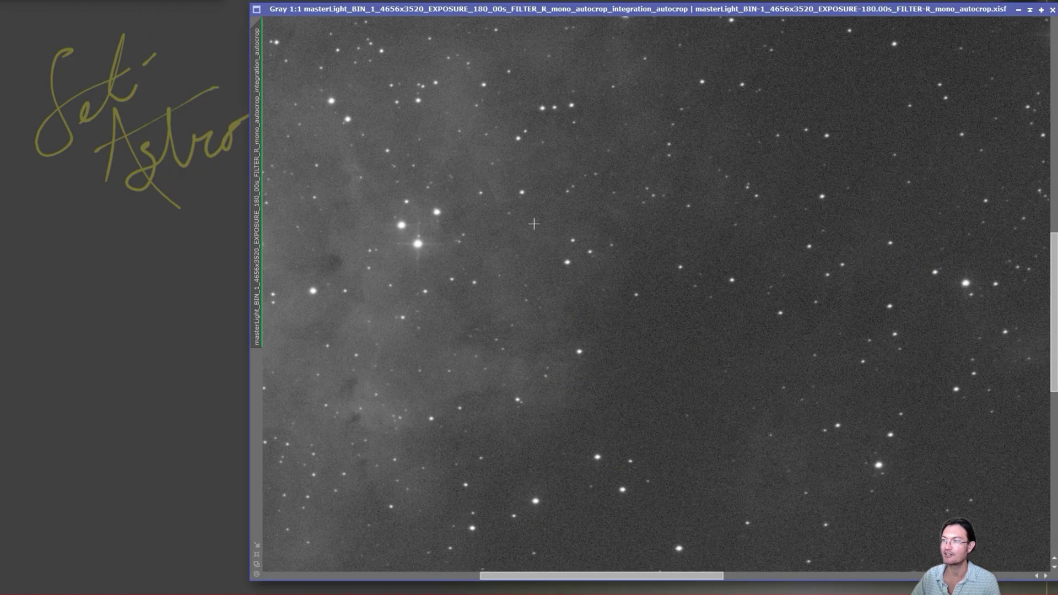
{"action": "scroll", "coordinate": [561, 251], "scroll_direction": "down", "scroll_amount": 3}
{"action": "scroll", "coordinate": [560, 251], "scroll_direction": "down", "scroll_amount": 1}
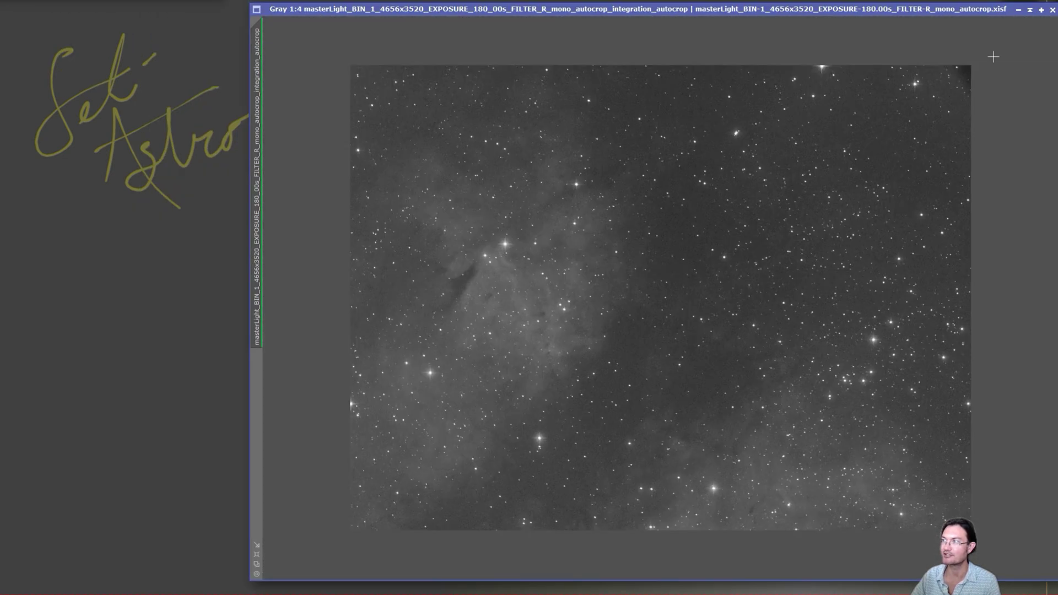
{"action": "left_click", "coordinate": [961, 72]}
{"action": "scroll", "coordinate": [712, 319], "scroll_direction": "up", "scroll_amount": 1}
{"action": "scroll", "coordinate": [712, 318], "scroll_direction": "down", "scroll_amount": 1}
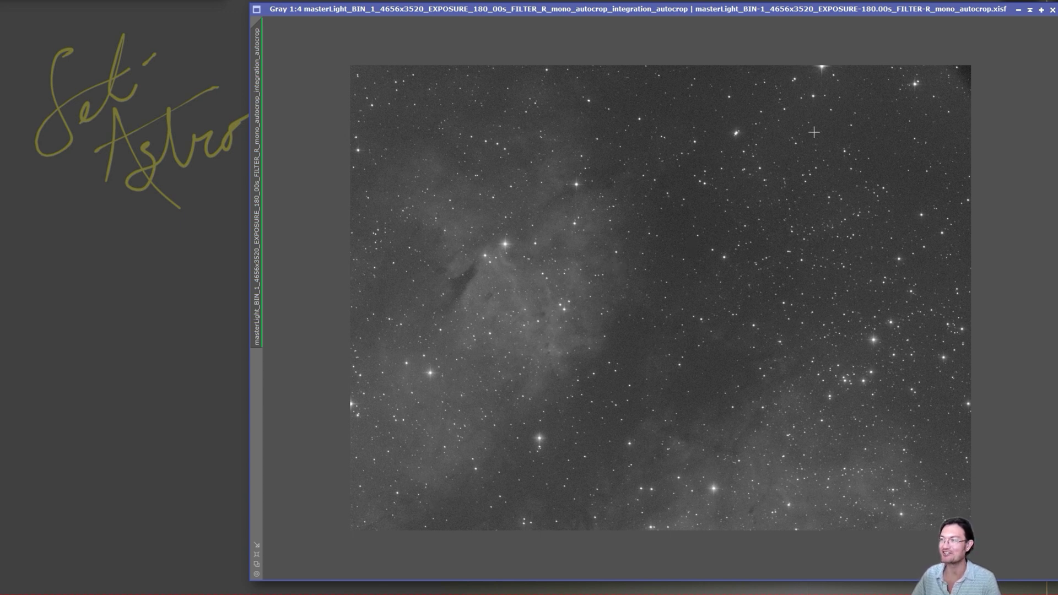
{"action": "left_click", "coordinate": [1018, 10]}
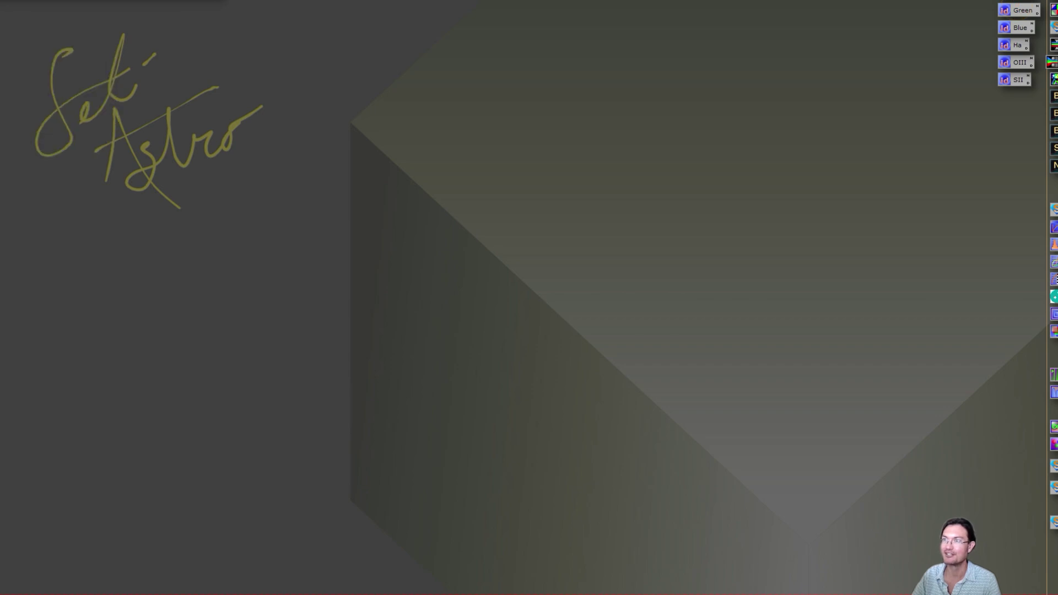
Step: Zoom Image75 to fit and close the SPCC.jpg calibration plots
{"action": "scroll", "coordinate": [562, 273], "scroll_direction": "down", "scroll_amount": 1}
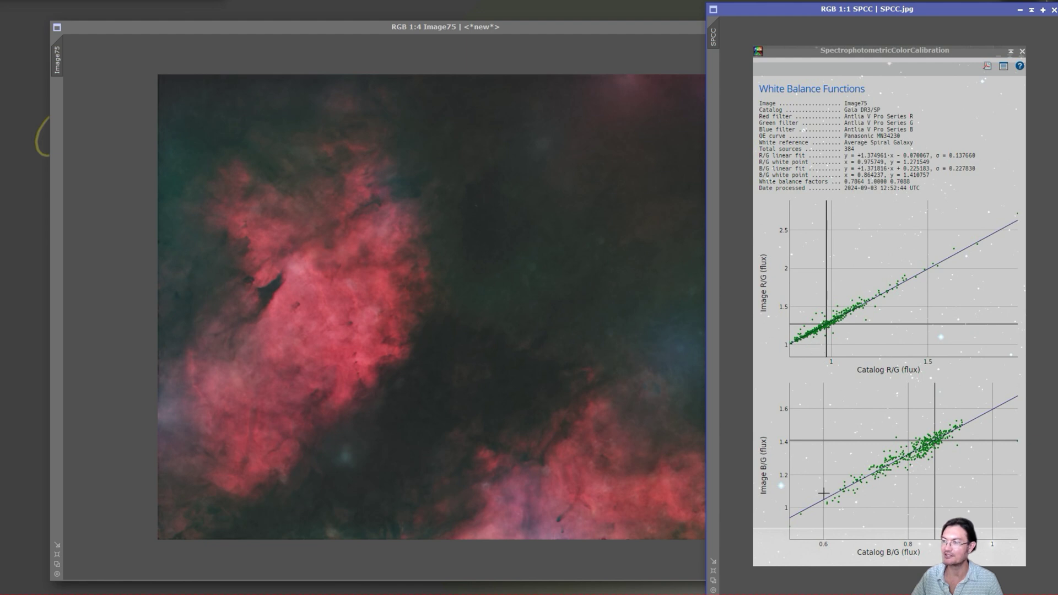
{"action": "left_click", "coordinate": [1054, 9]}
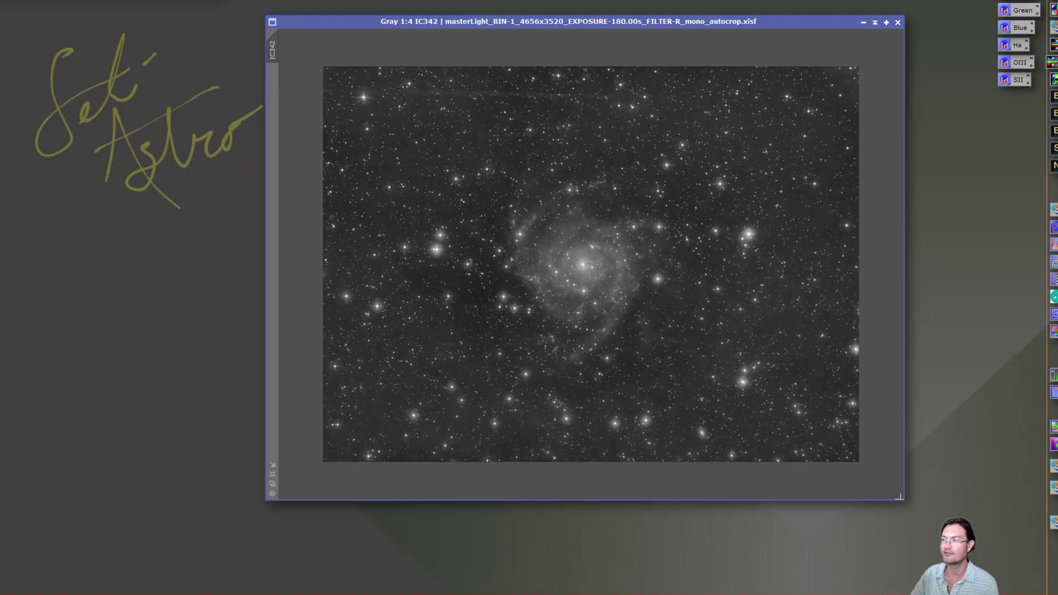
Step: Enlarge the IC342 window, zoom to 2:1 on the galaxy core, then back to 1:3
{"action": "left_click_drag", "start_coordinate": [902, 497], "coordinate": [1039, 582]}
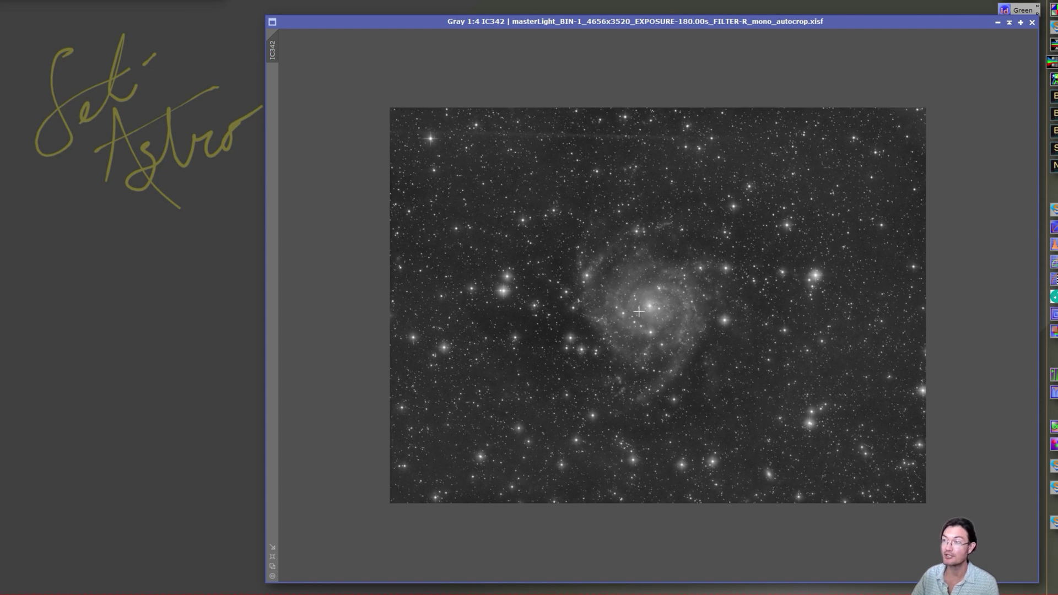
{"action": "scroll", "coordinate": [638, 312], "scroll_direction": "up", "scroll_amount": 1}
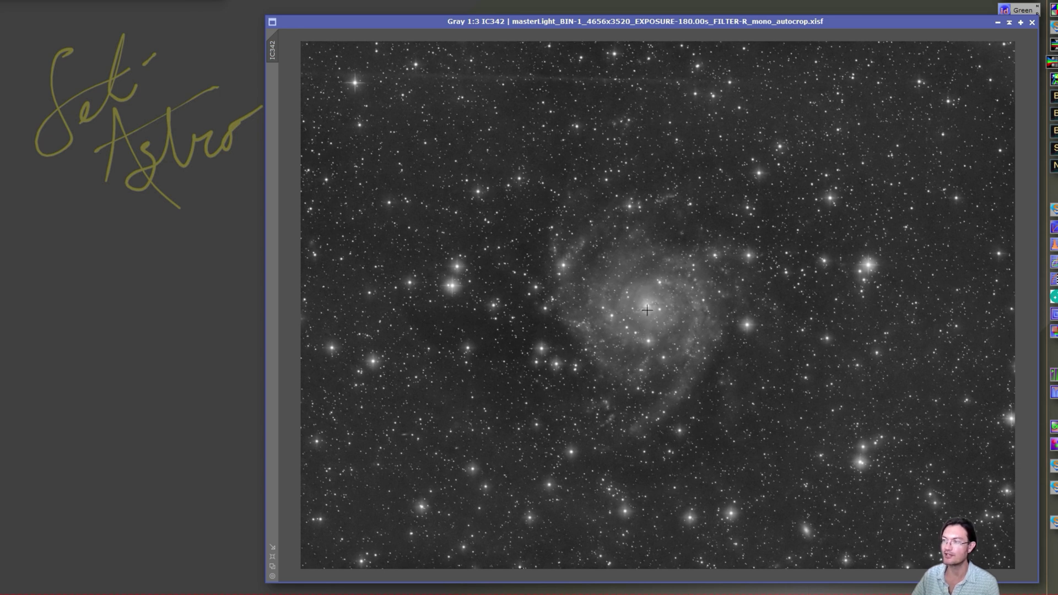
{"action": "scroll", "coordinate": [647, 310], "scroll_direction": "down", "scroll_amount": 1}
{"action": "scroll", "coordinate": [647, 311], "scroll_direction": "up", "scroll_amount": 1}
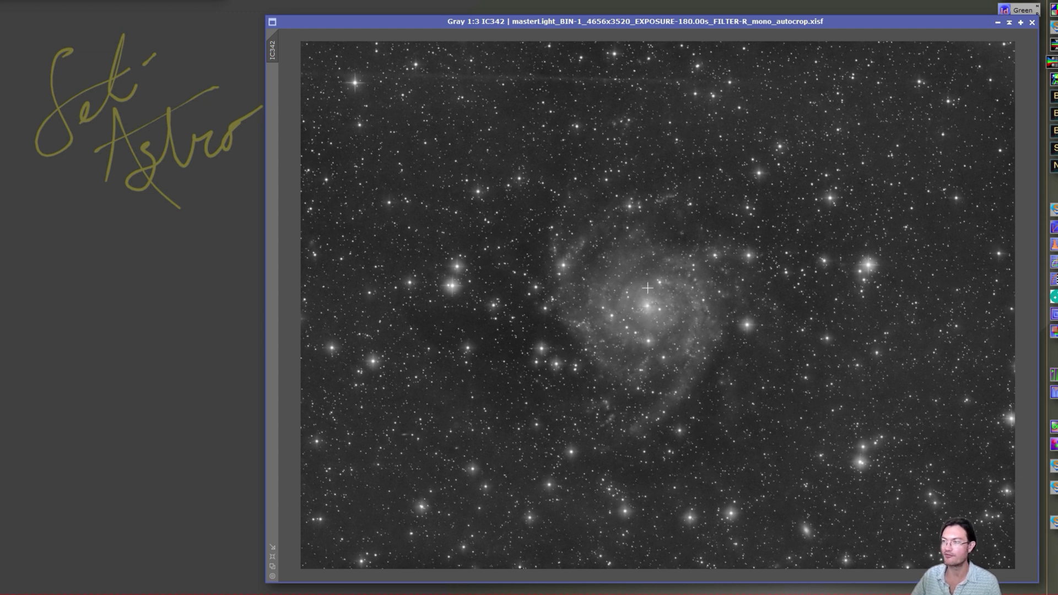
{"action": "scroll", "coordinate": [673, 347], "scroll_direction": "up", "scroll_amount": 2}
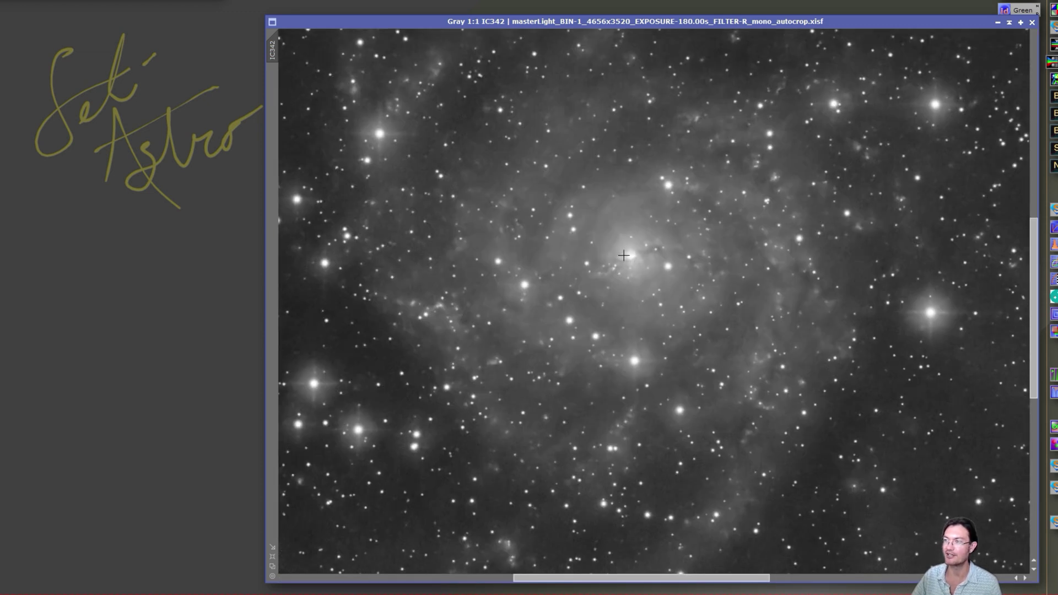
{"action": "scroll", "coordinate": [662, 245], "scroll_direction": "up", "scroll_amount": 1}
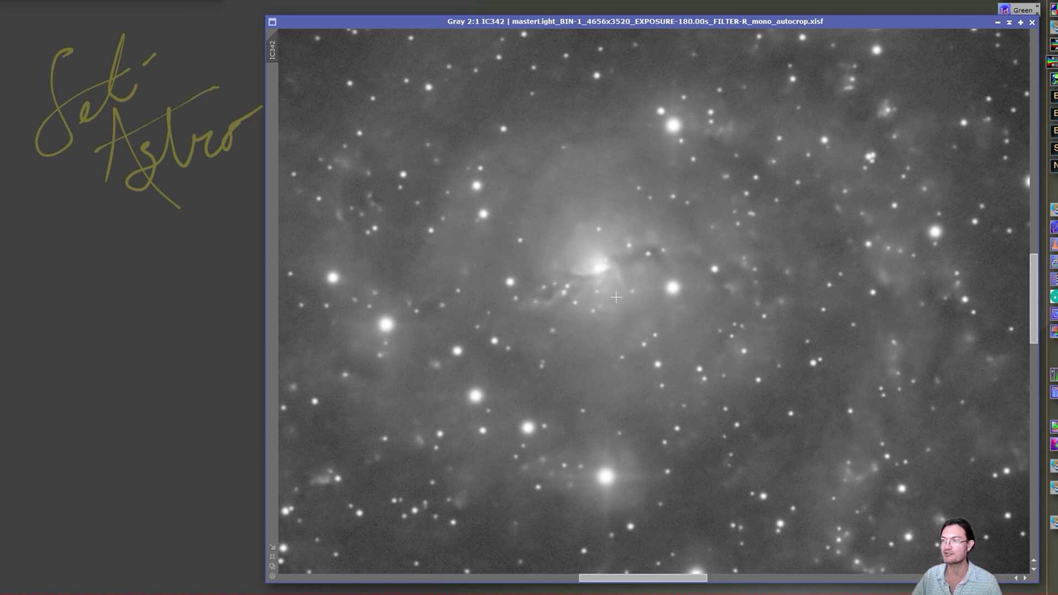
{"action": "scroll", "coordinate": [615, 298], "scroll_direction": "down", "scroll_amount": 1}
{"action": "scroll", "coordinate": [581, 303], "scroll_direction": "down", "scroll_amount": 1}
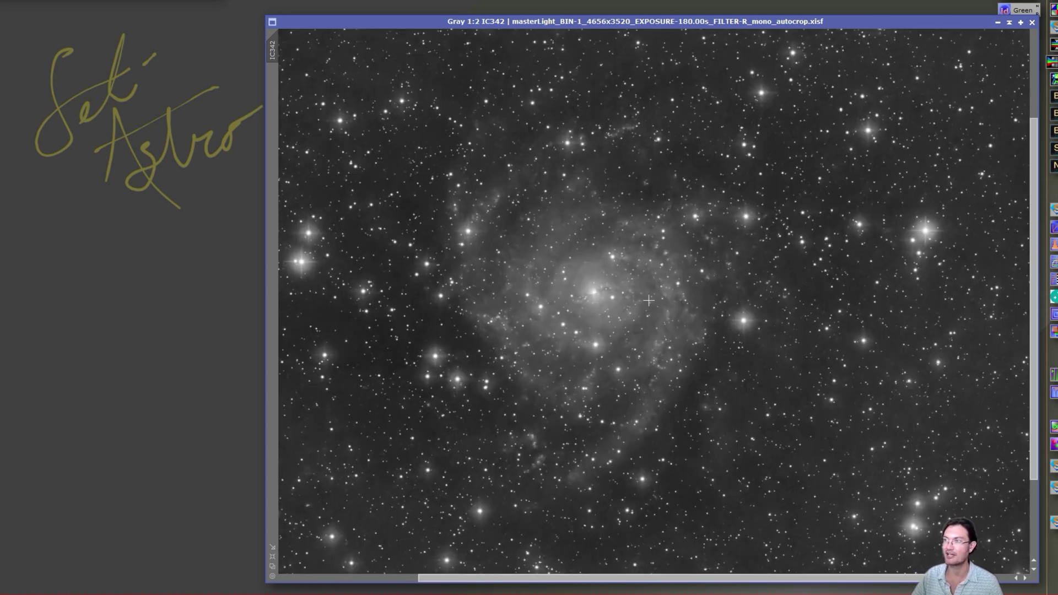
{"action": "scroll", "coordinate": [628, 285], "scroll_direction": "down", "scroll_amount": 1}
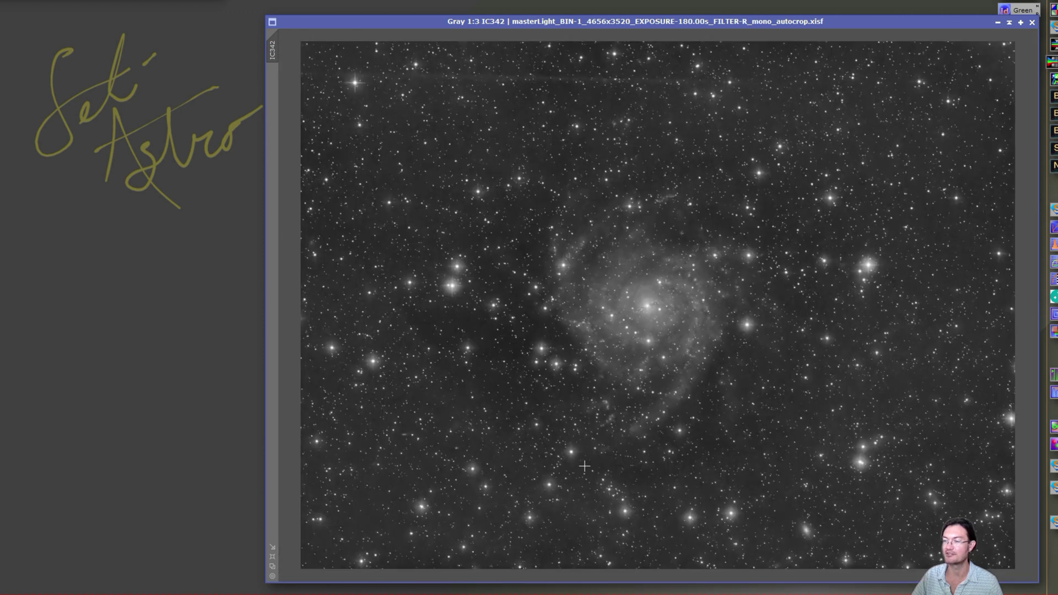